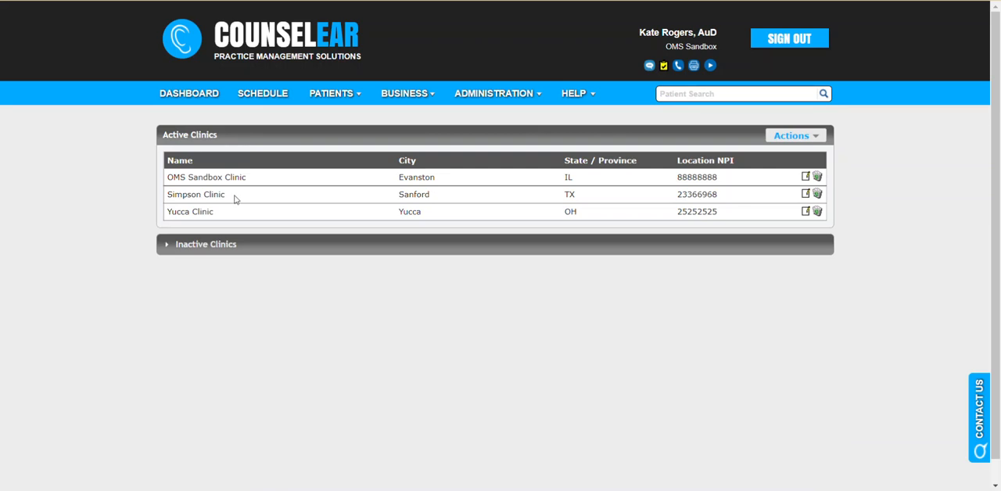
Review the inactive clinics list and check the Enabled setting in Yucca Clinic's general information, leaving the clinic unchanged
click(182, 247)
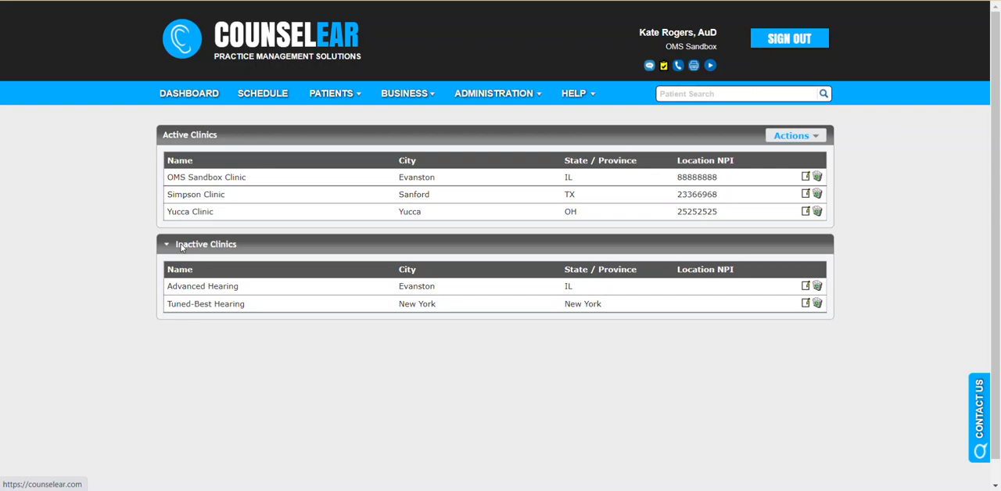
click(182, 247)
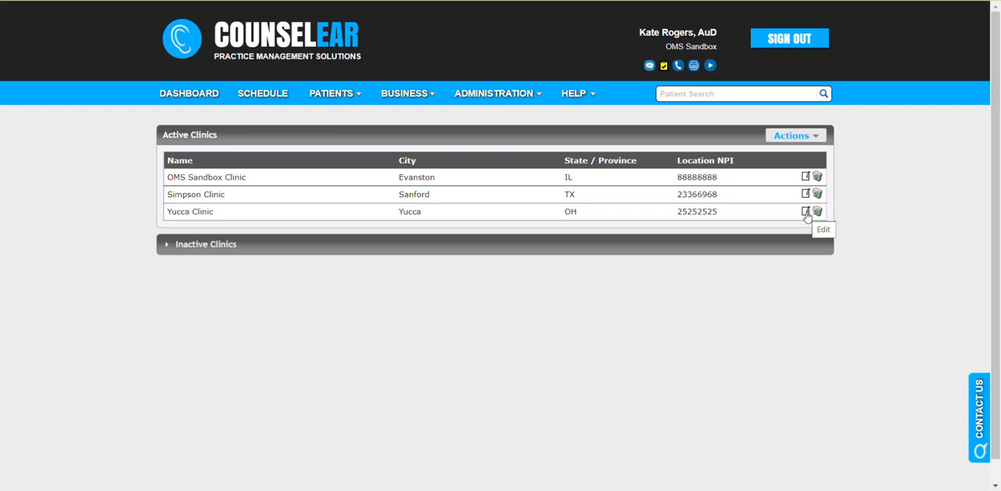
click(805, 213)
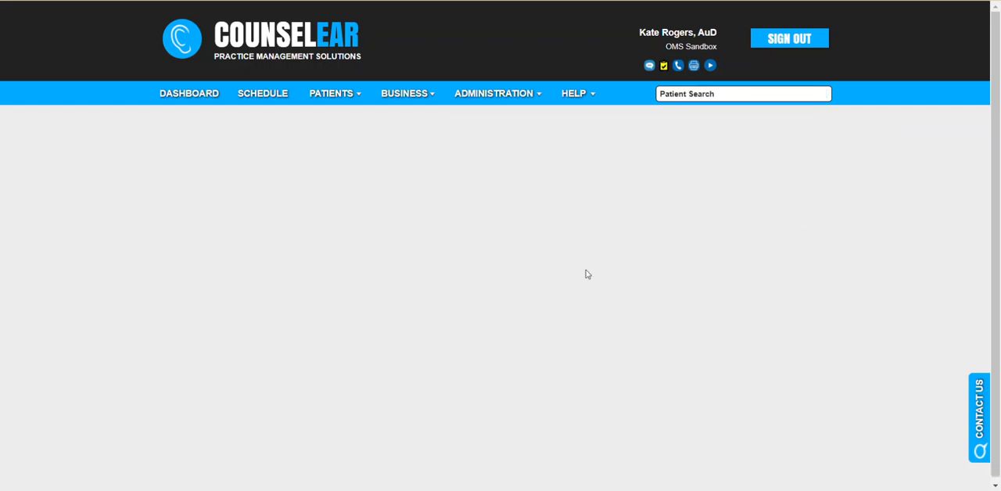
scroll(270, 315, down, 1)
drag(244, 419, 286, 421)
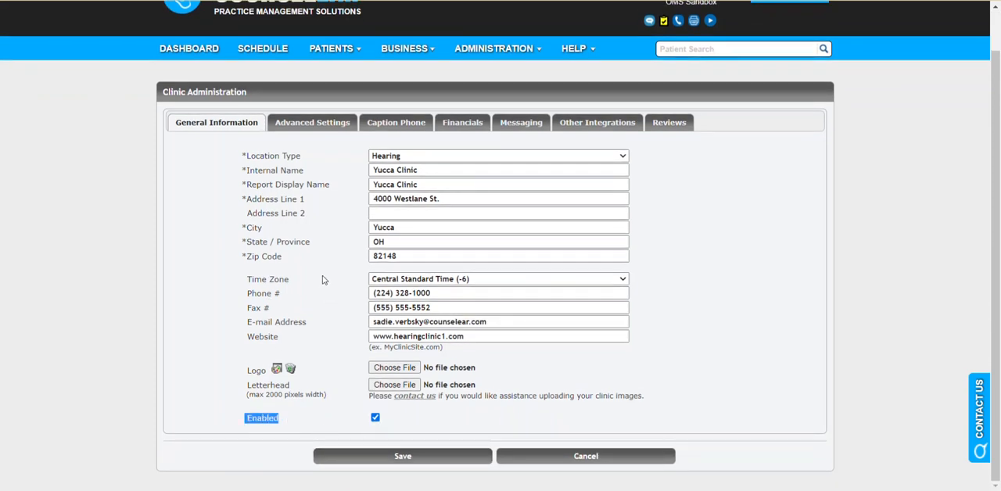
click(540, 456)
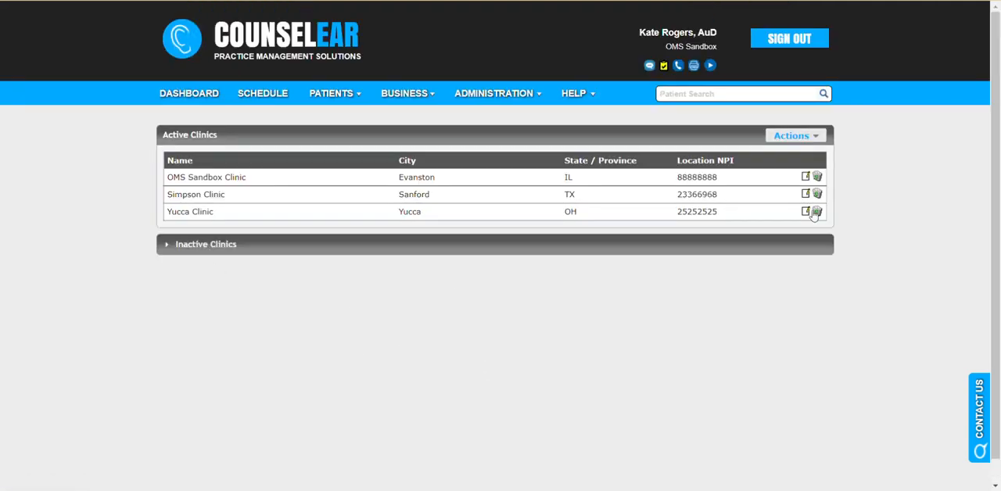
Open OMS Sandbox Clinic for editing and review its general information, including the address, logo and Enabled fields
click(812, 137)
click(805, 177)
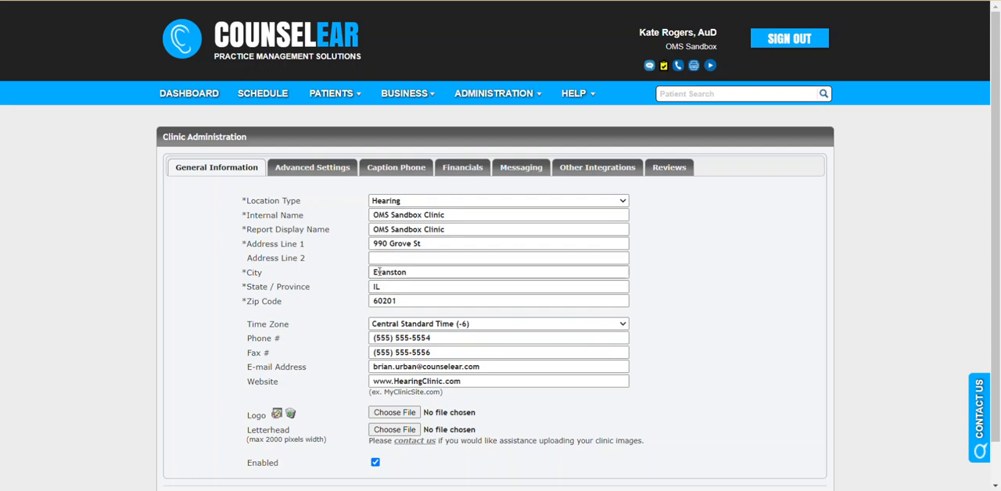
drag(428, 248, 371, 248)
click(350, 256)
scroll(338, 263, down, 1)
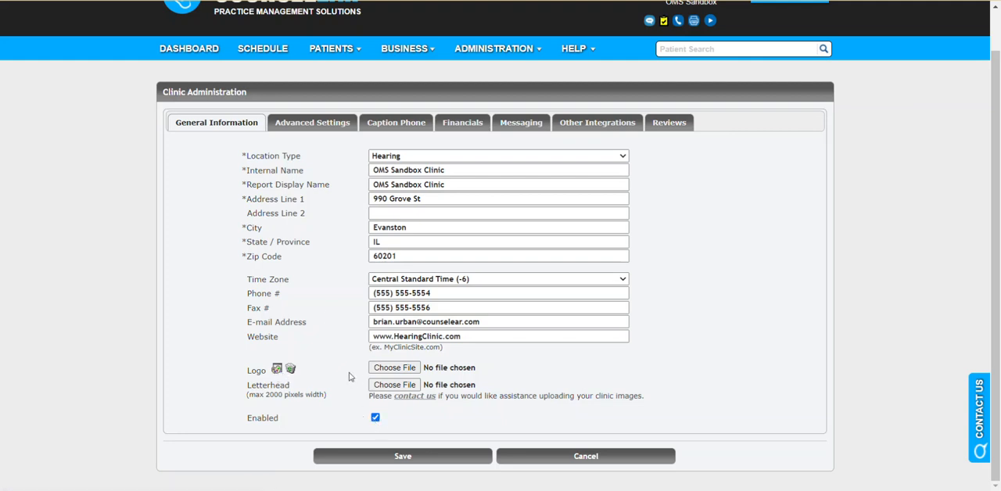
Review which staff are associated with OMS Sandbox Clinic in the advanced Clinic Staff settings
click(321, 127)
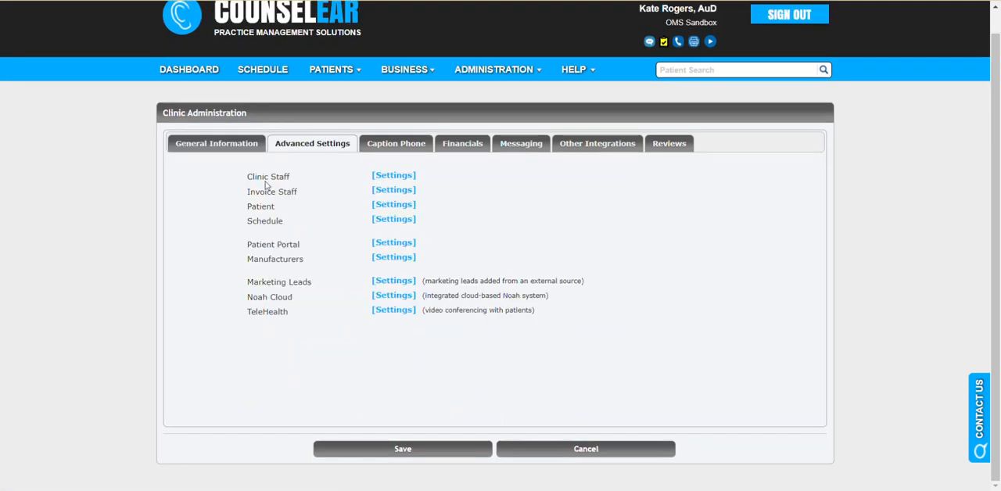
drag(248, 173, 289, 177)
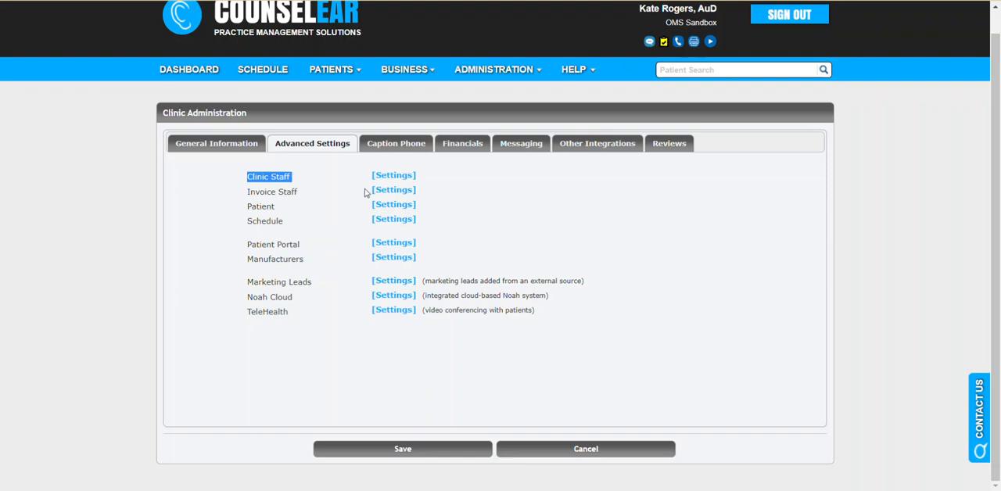
click(394, 176)
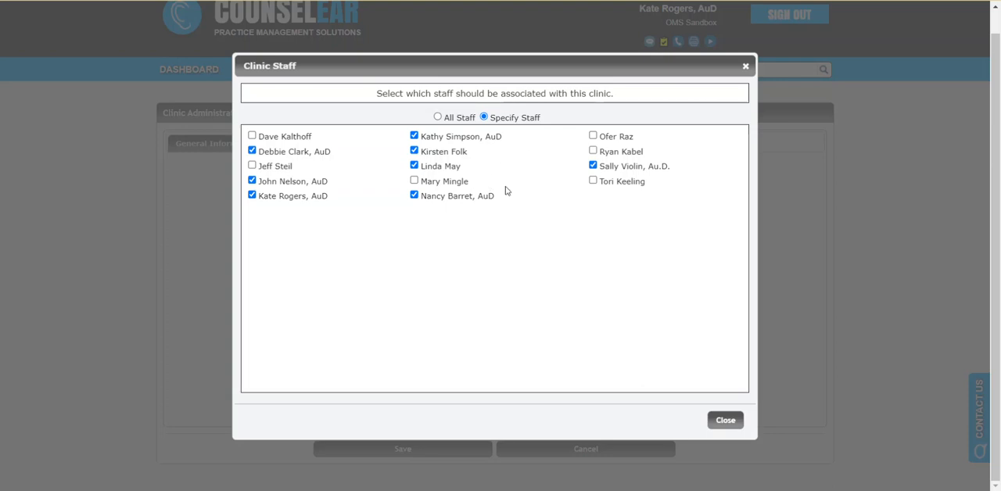
click(725, 420)
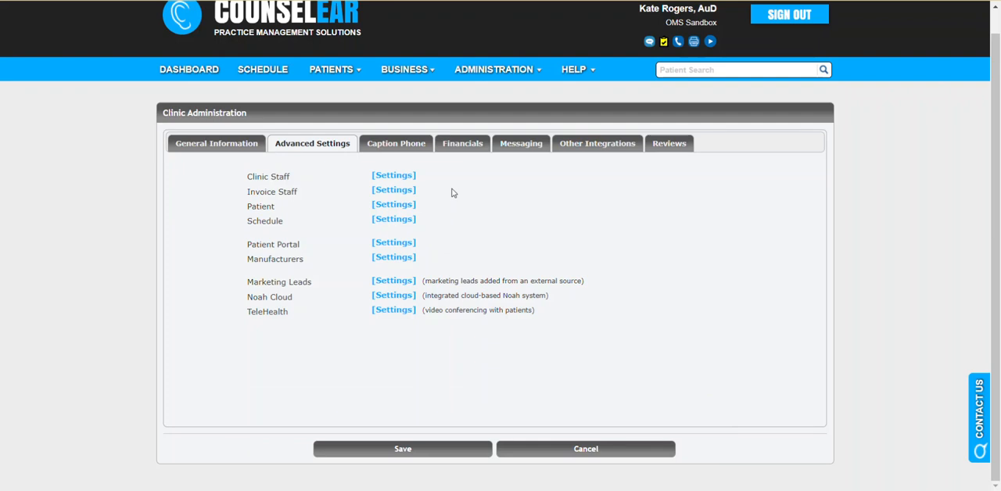
Review the staff who can be assigned to the clinic's invoices and the default status and phone type for patients
click(393, 191)
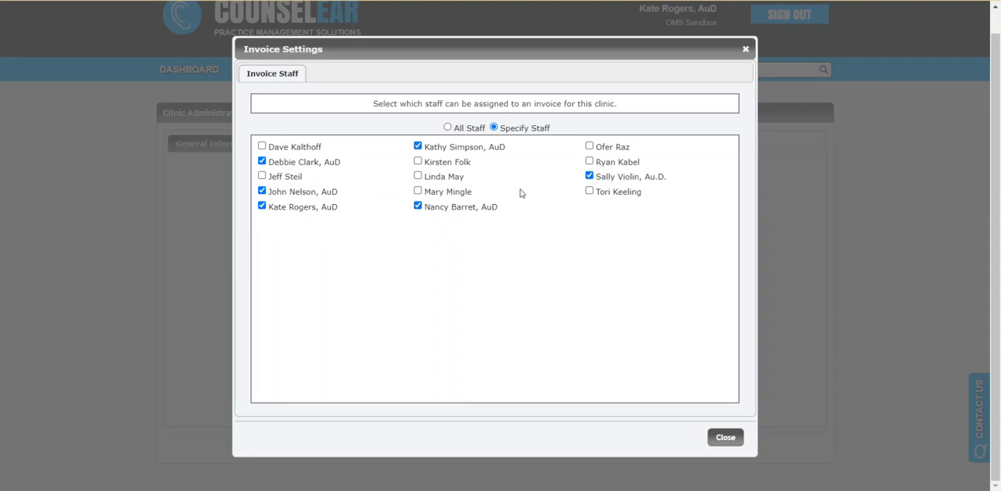
drag(455, 129, 484, 128)
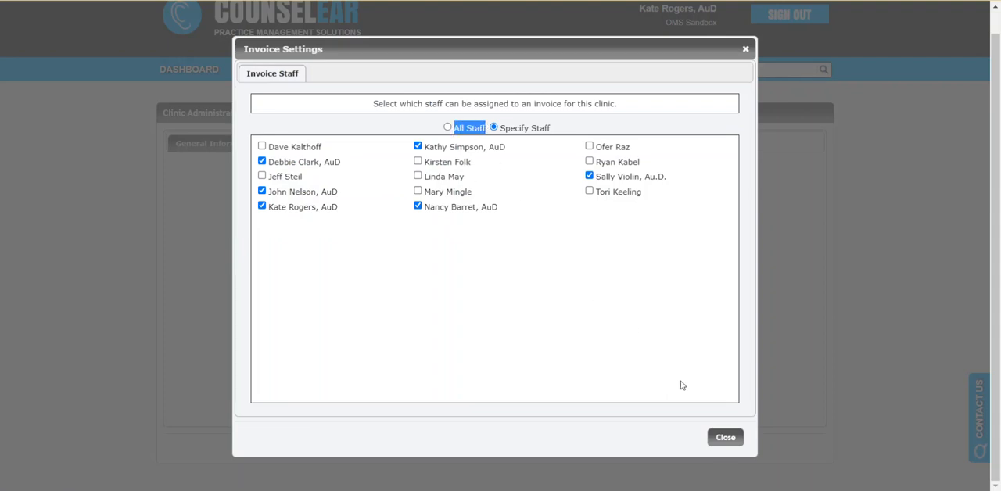
click(716, 442)
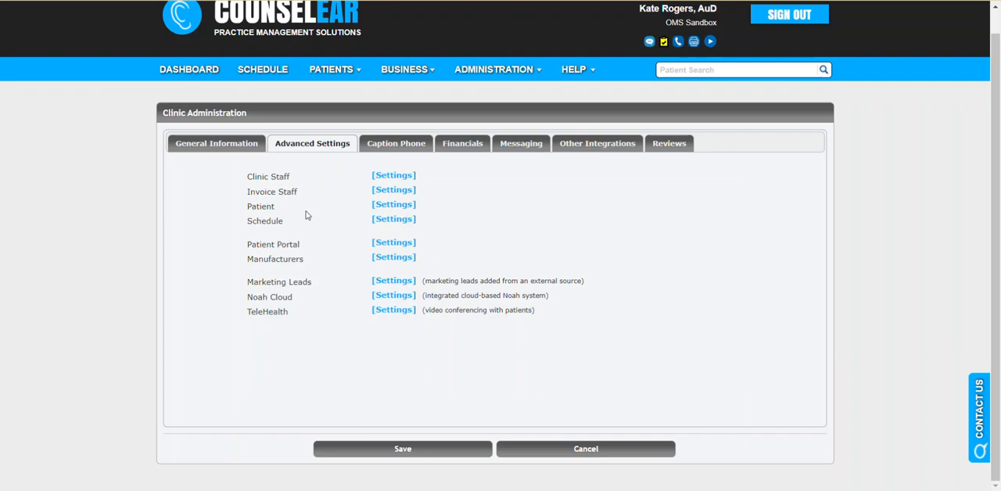
click(393, 205)
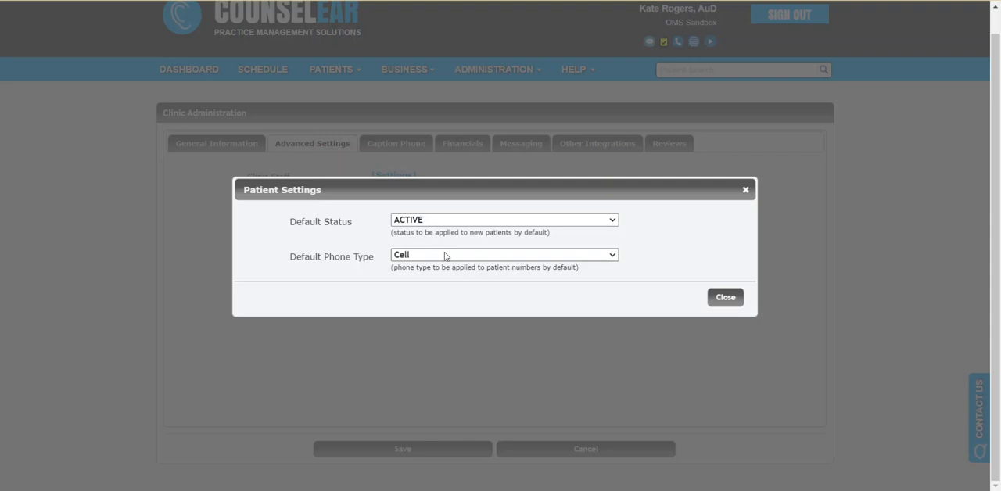
click(726, 297)
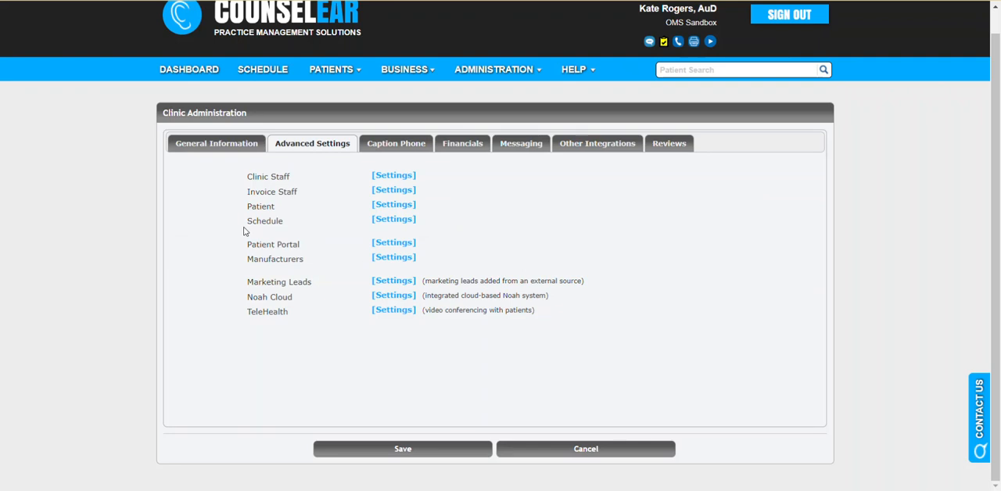
Reorder the clinic's schedule staff by deselecting the first two listed providers and reselecting them in the same order at the end
click(405, 221)
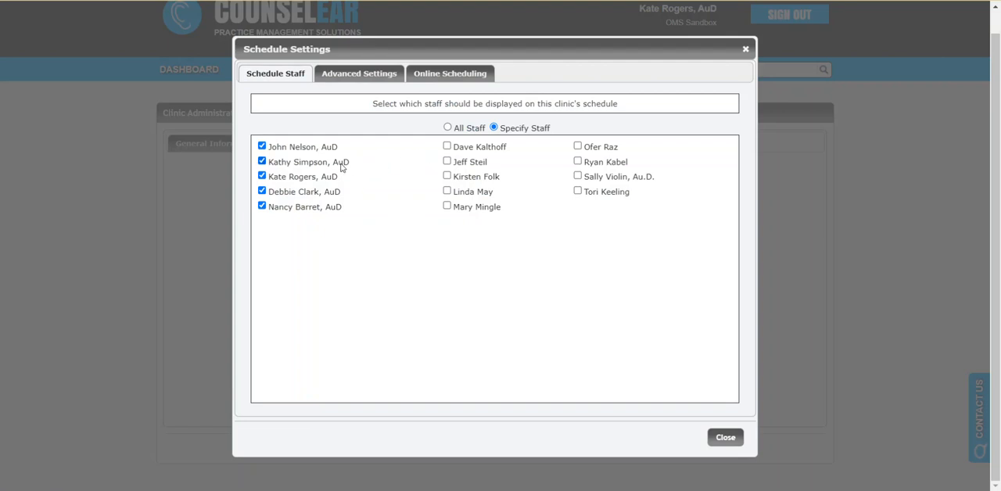
click(262, 147)
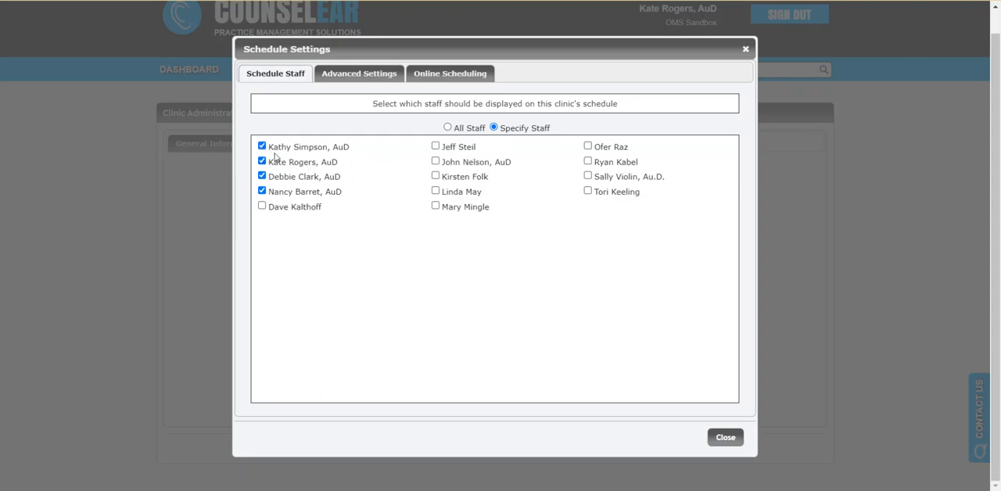
drag(267, 146, 350, 150)
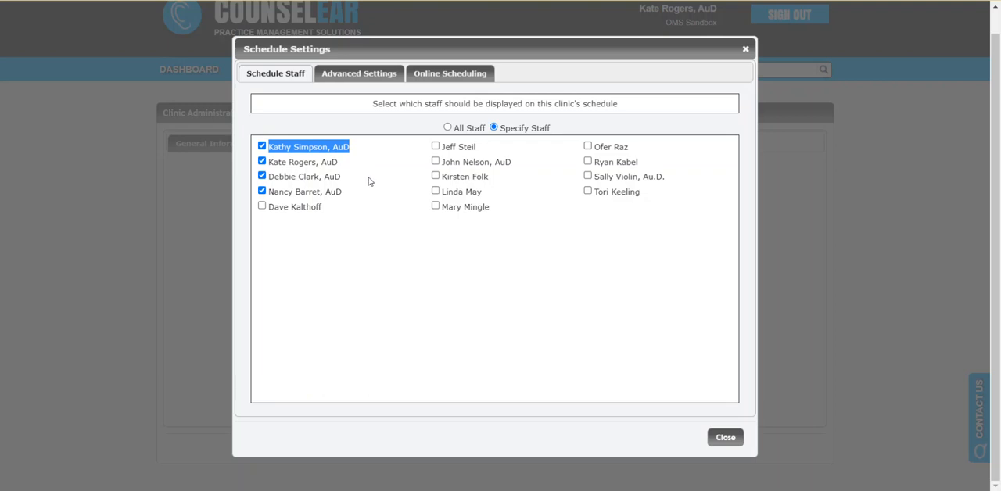
click(262, 146)
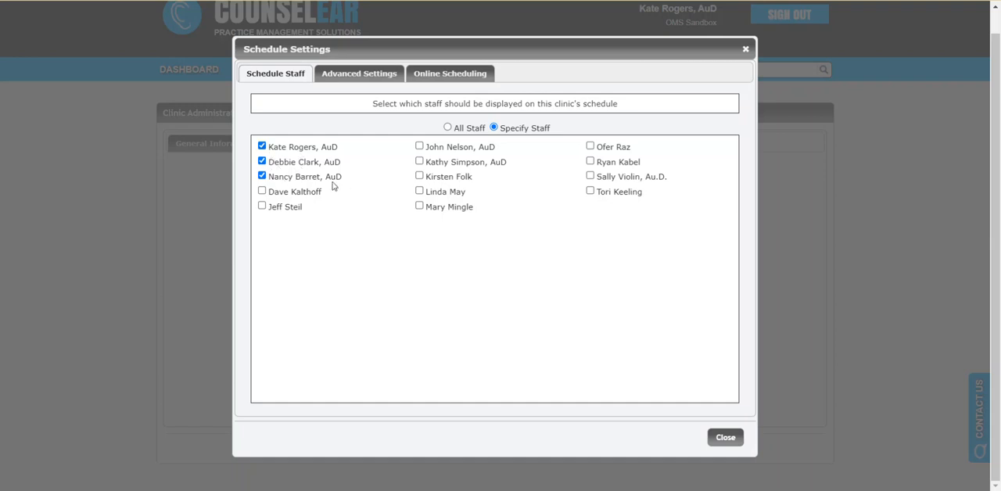
click(419, 146)
click(420, 162)
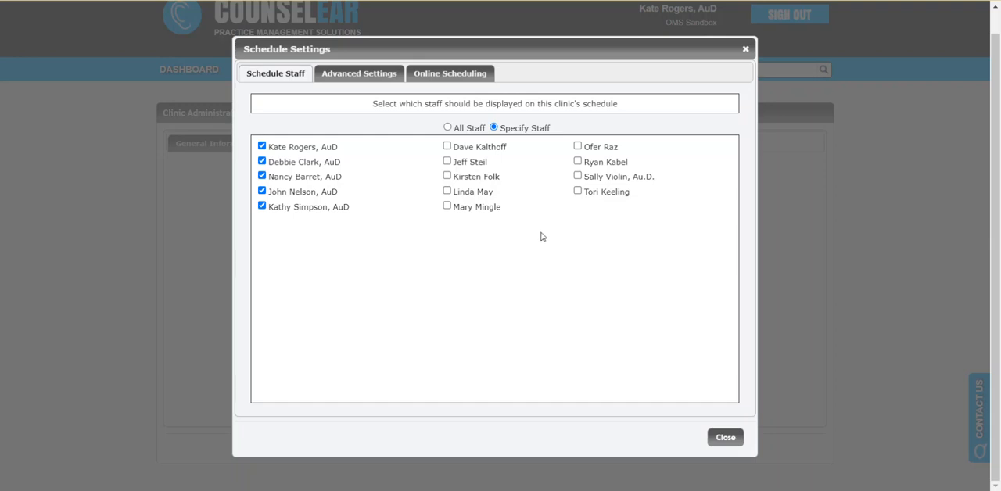
click(724, 439)
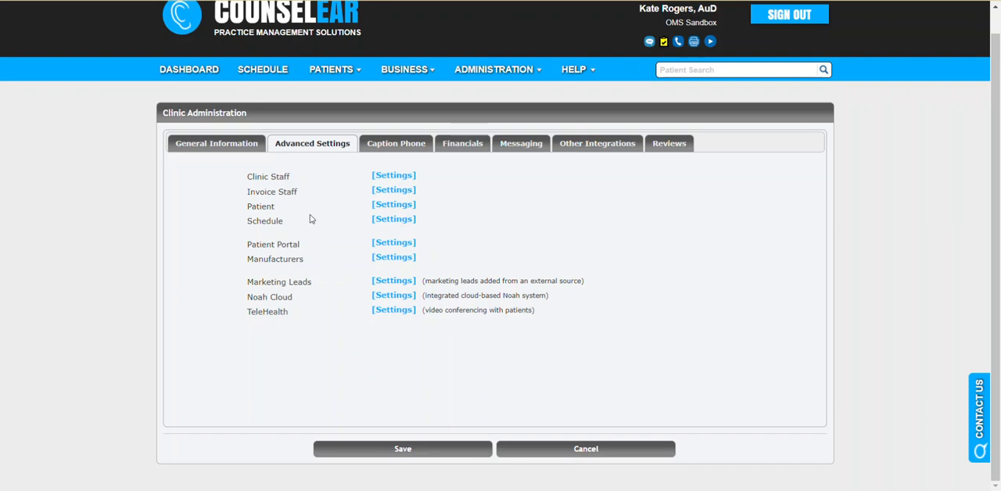
Review the Schedule settings for required phone number, appointment reminder and instructions, and the CounselEAR Online Scheduling options
click(383, 221)
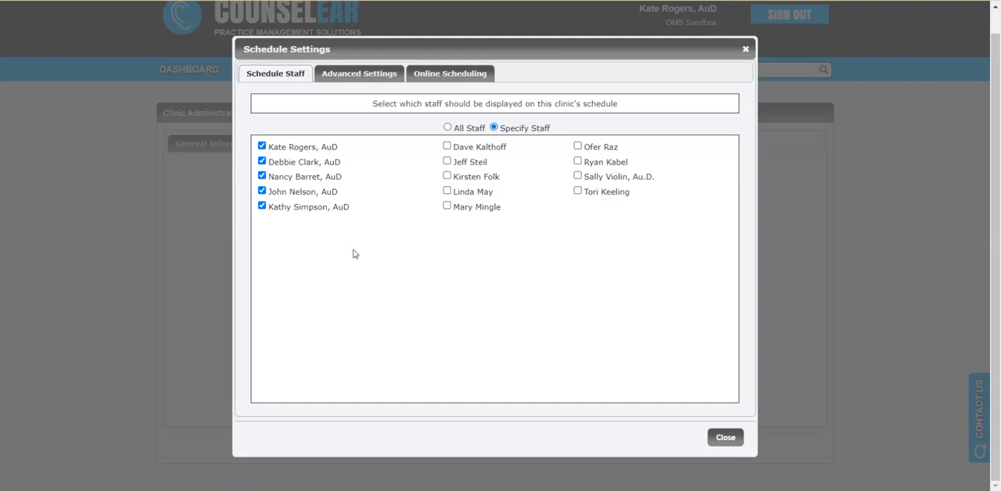
click(351, 86)
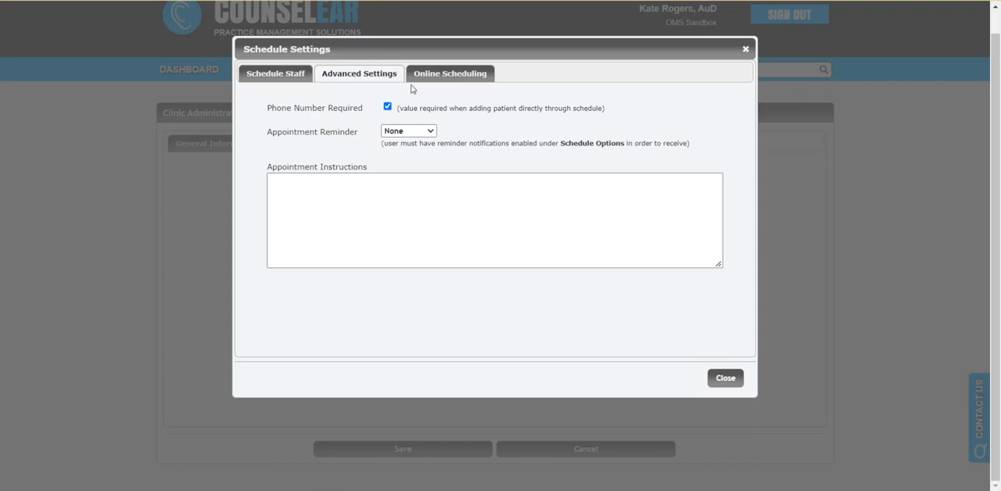
click(448, 82)
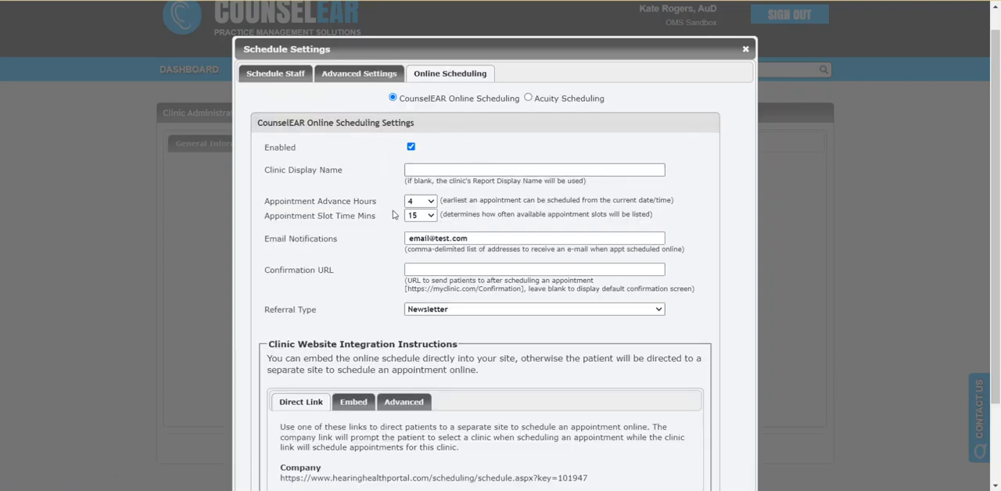
scroll(356, 239, down, 1)
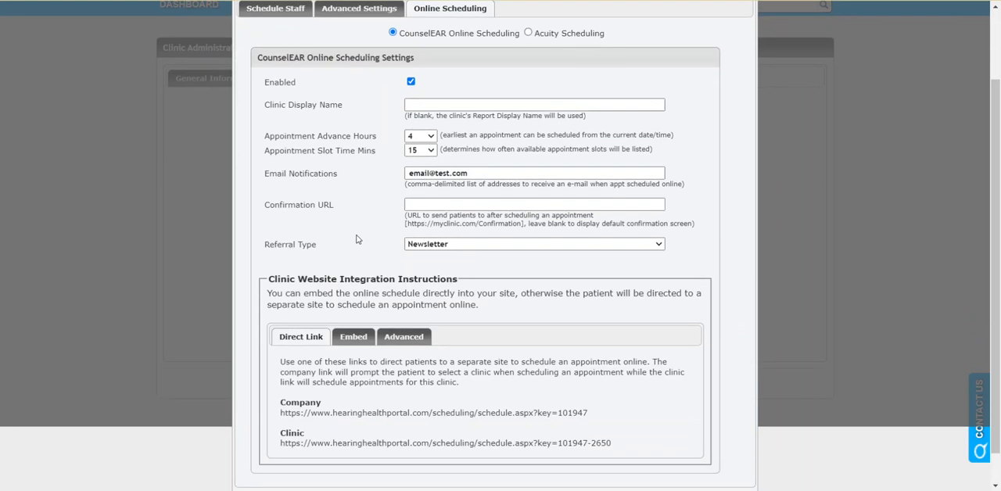
scroll(693, 83, up, 1)
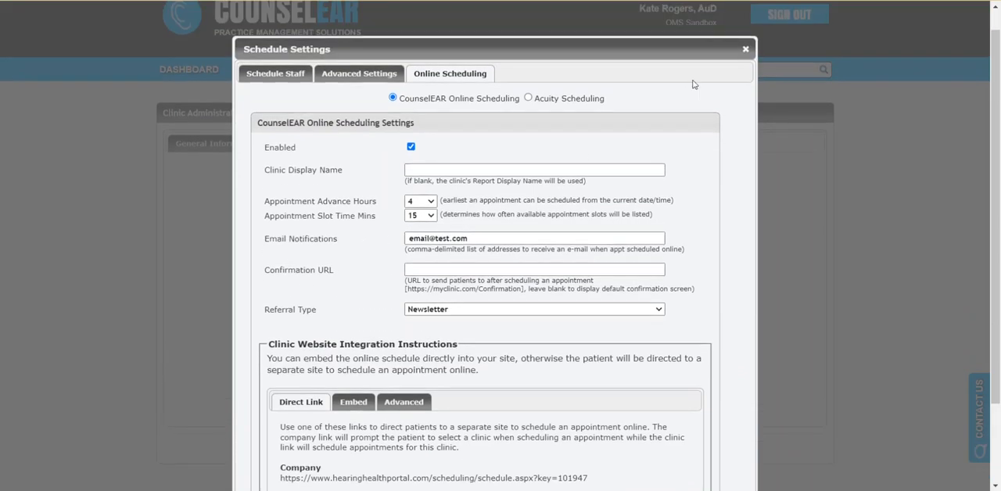
click(745, 48)
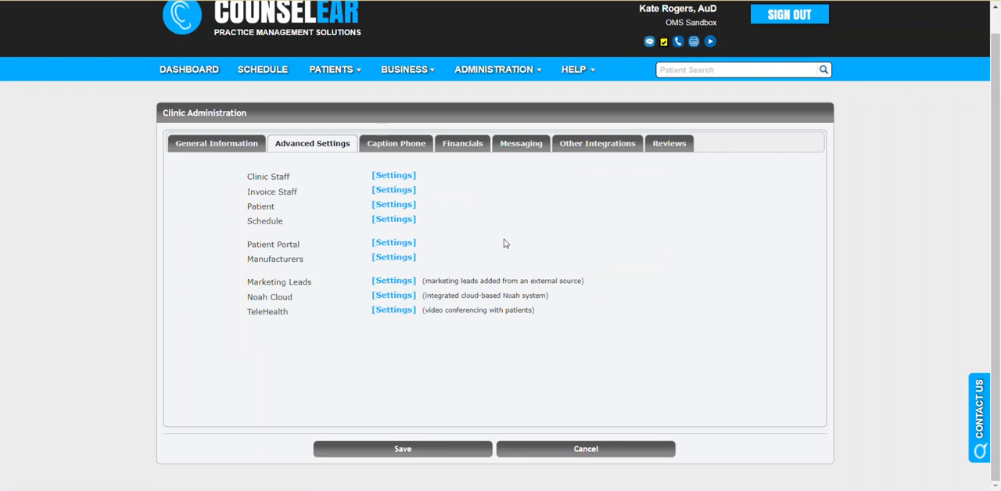
Review the clinic's Patient Portal options and the manufacturers available on its invoice and device screens
click(389, 246)
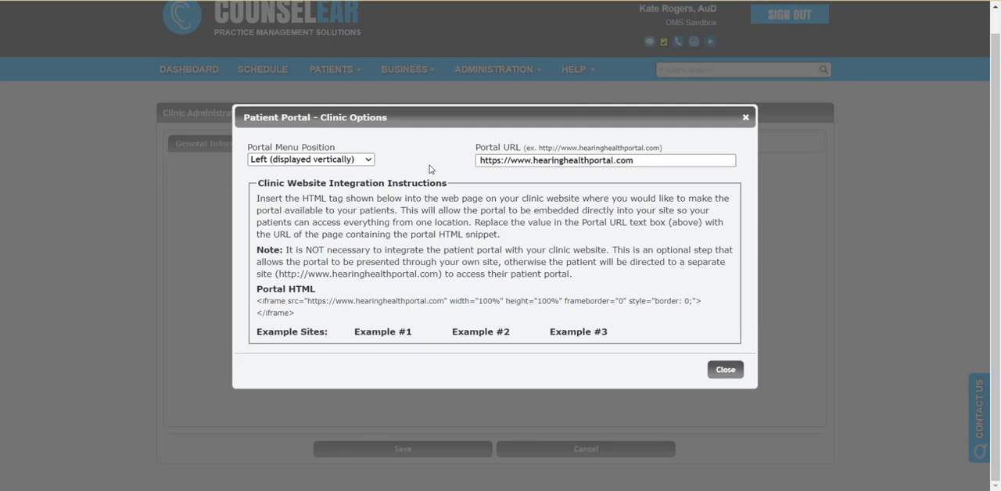
click(725, 371)
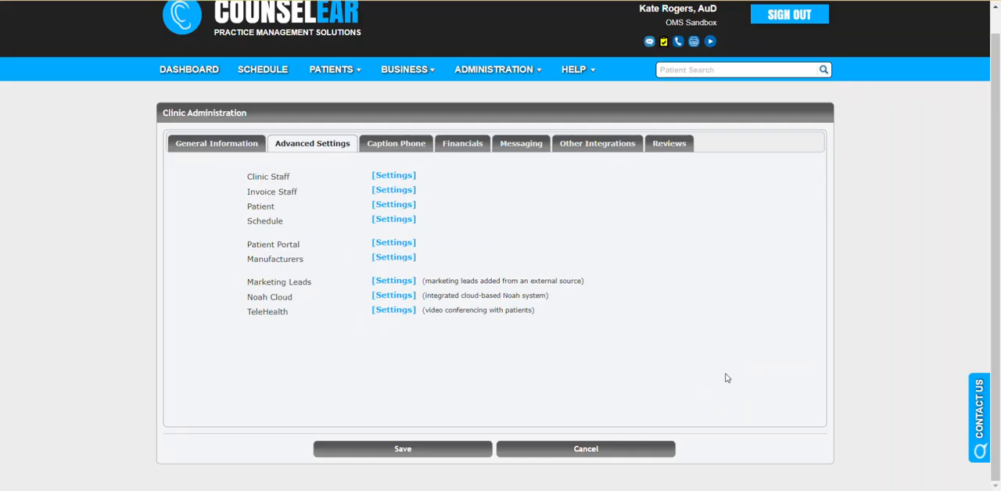
click(393, 258)
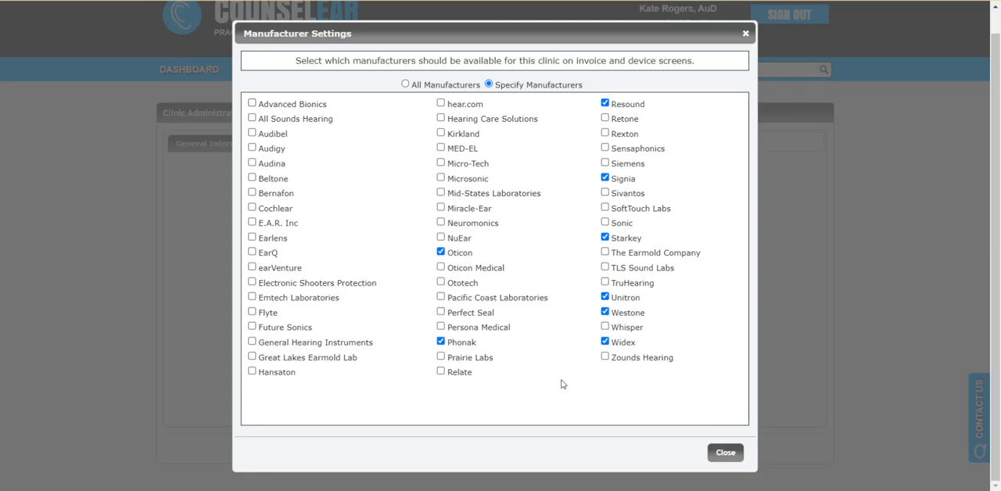
click(726, 453)
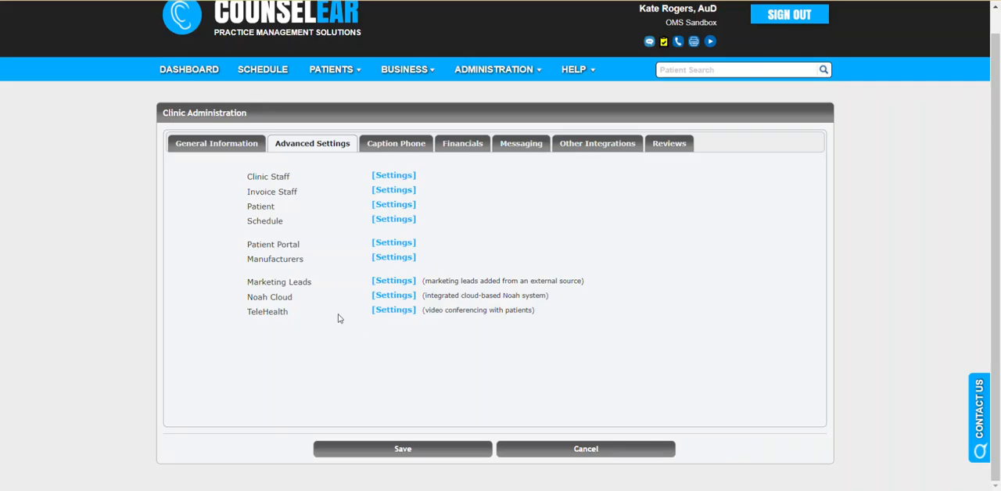
Examine the Noah Cloud and TeleHealth entries, and look through the clinic's Caption Phone, Financials, Messaging and Other Integrations settings
drag(257, 297, 299, 310)
click(317, 312)
click(399, 146)
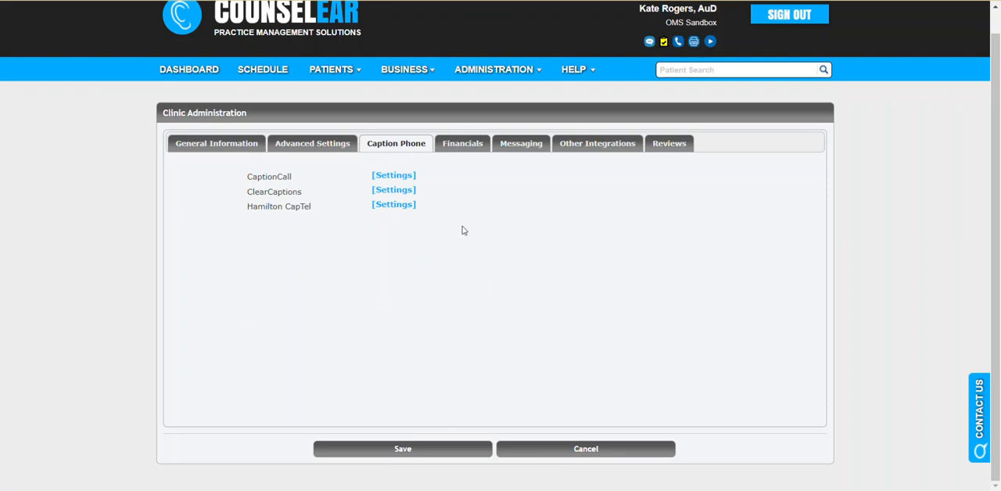
click(472, 147)
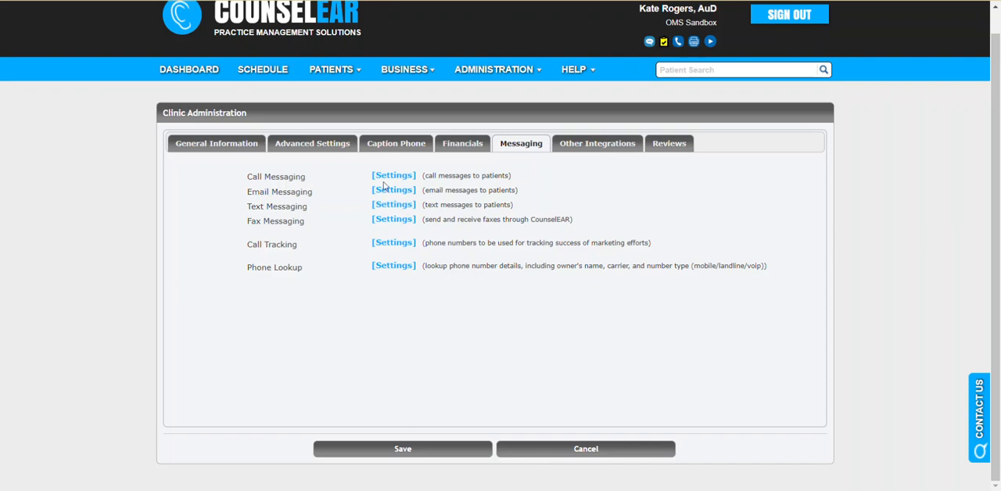
click(616, 145)
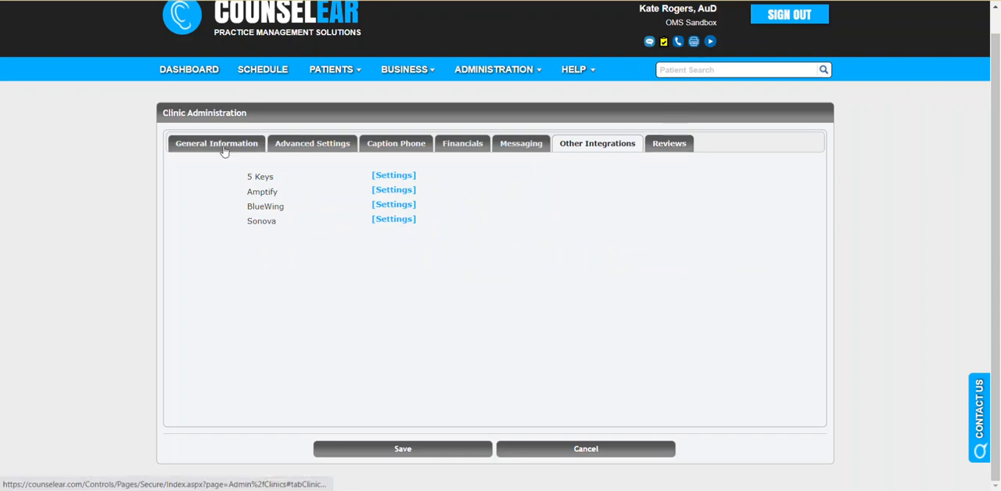
Look over Simpson Clinic's general information without saving, and highlight its Location NPI in the active clinics list
click(309, 146)
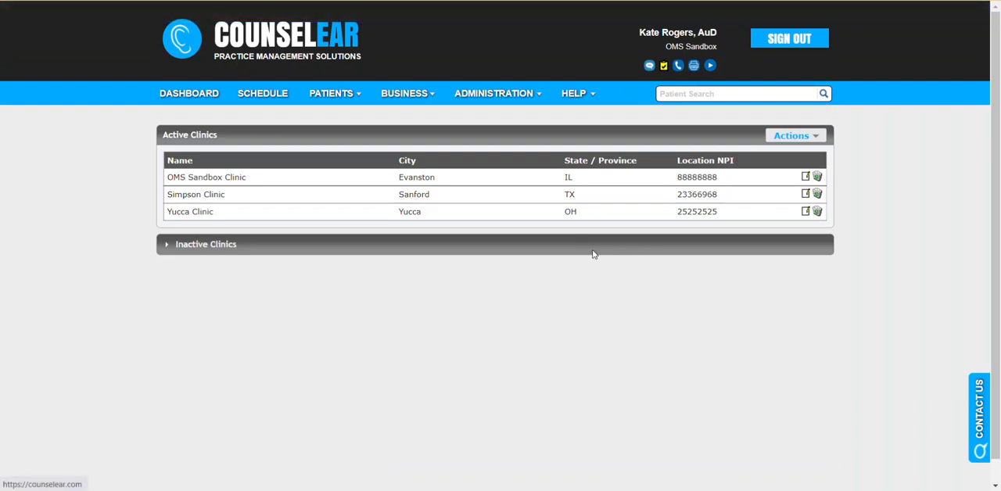
click(806, 196)
scroll(437, 351, down, 1)
click(553, 461)
drag(676, 194, 723, 208)
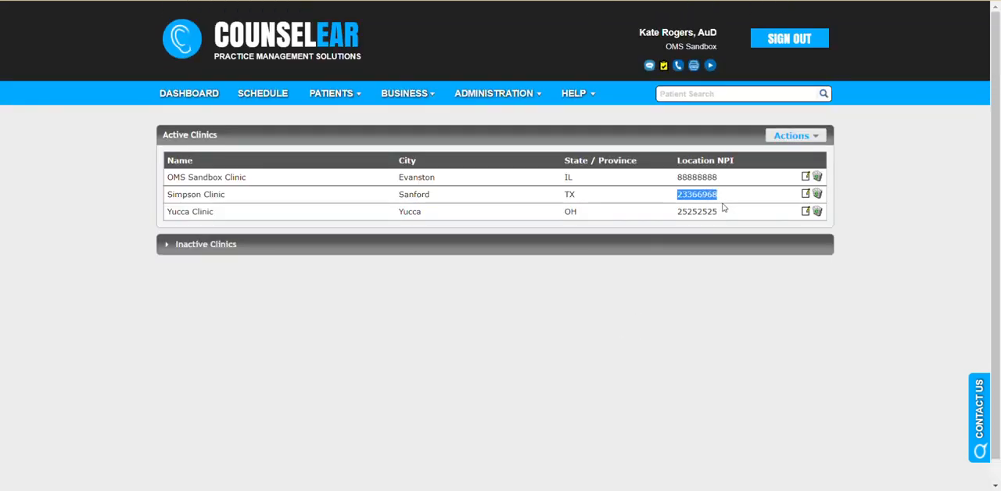
Review the insurance service facility location and NPI in Simpson Clinic's financial settings, and save the clinic
click(806, 194)
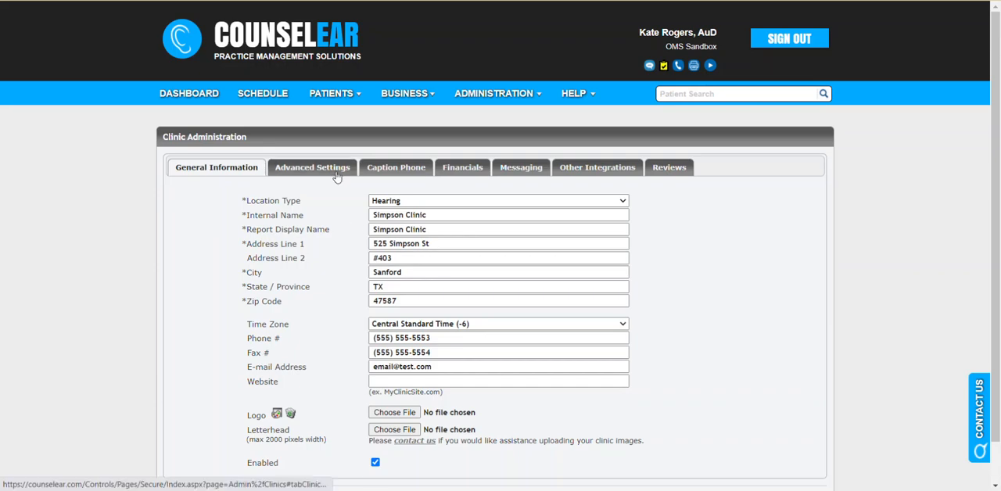
click(461, 168)
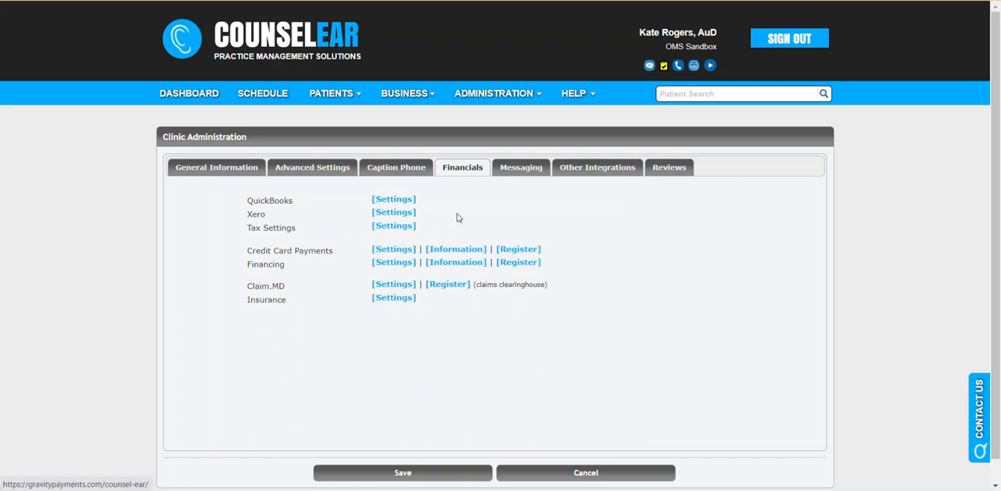
click(406, 301)
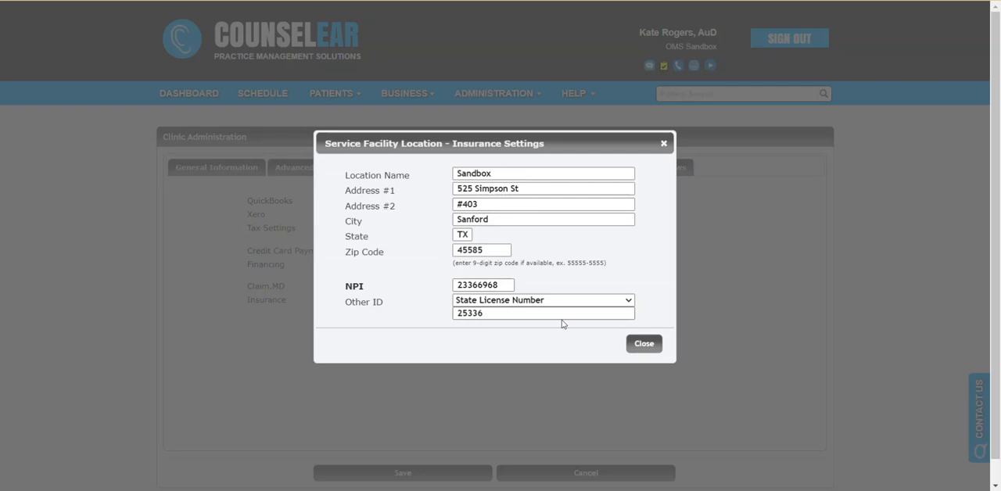
click(646, 345)
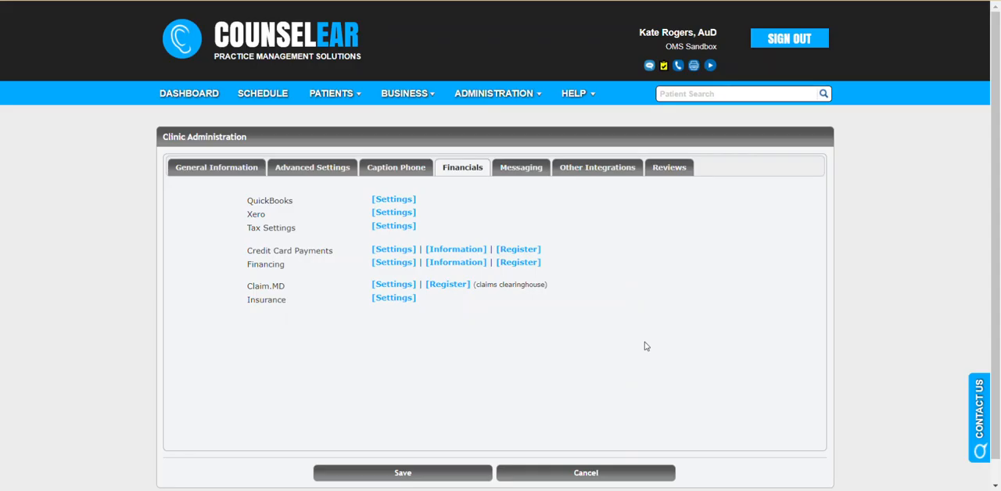
click(440, 473)
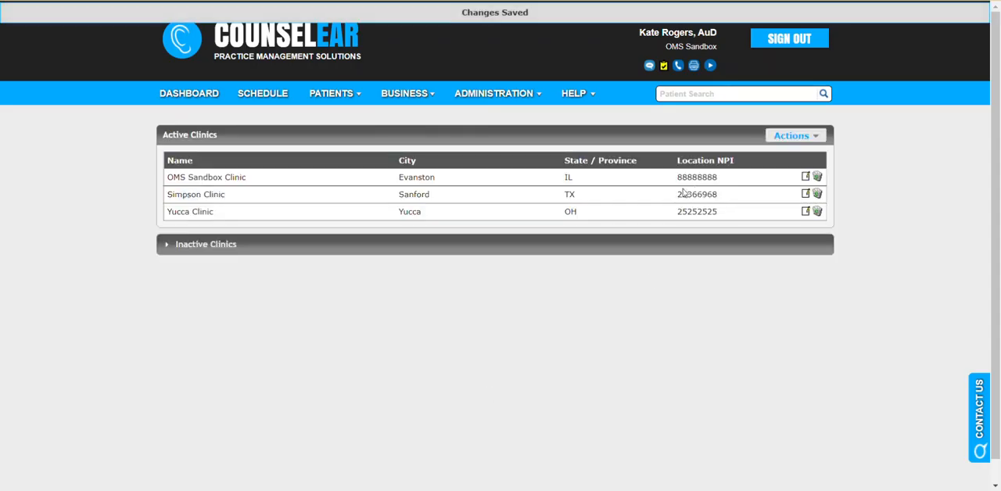